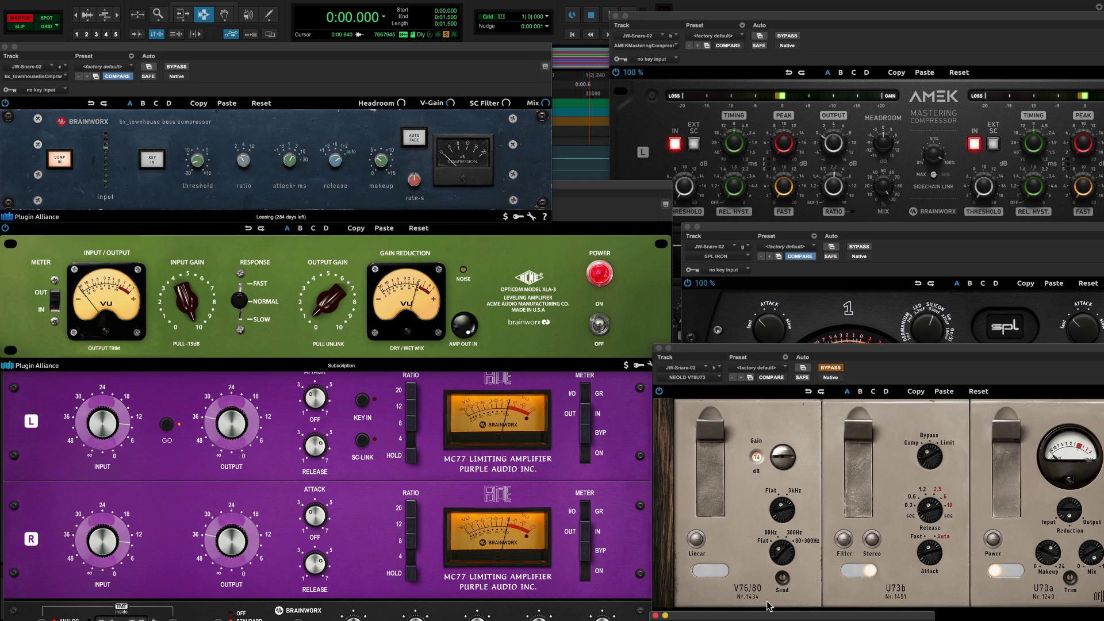
Give the Dyn3 compressor a 4.0 s release, 100:1 ratio and 0.3 dB knee
left_click_drag(770, 616, 535, 85)
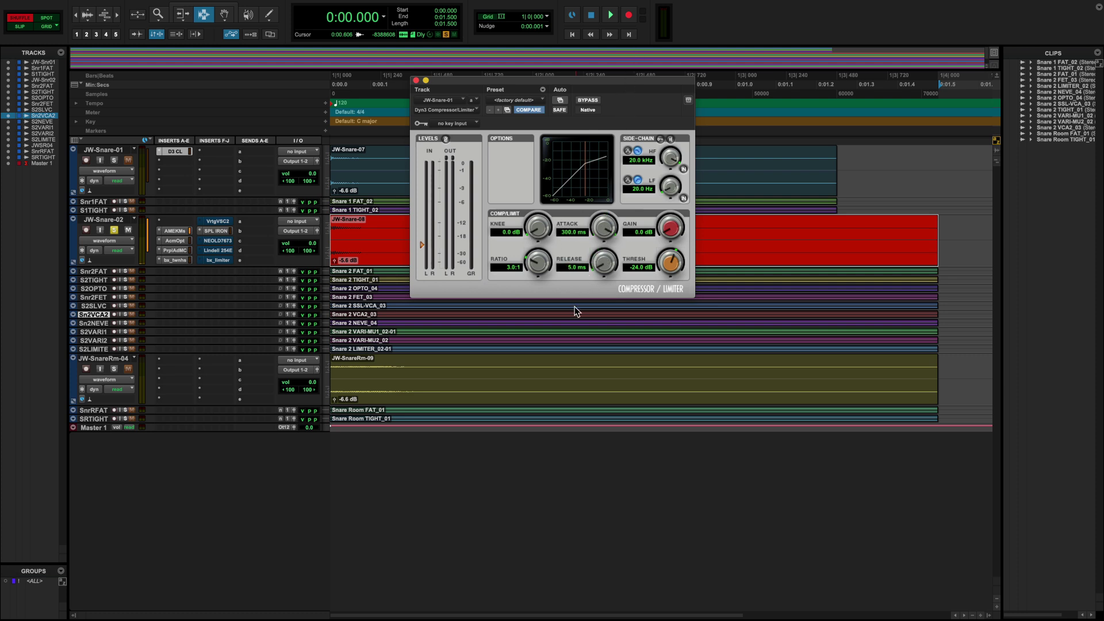
left_click_drag(574, 306, 599, 193)
left_click_drag(520, 310, 556, 92)
left_click_drag(536, 226, 535, 227)
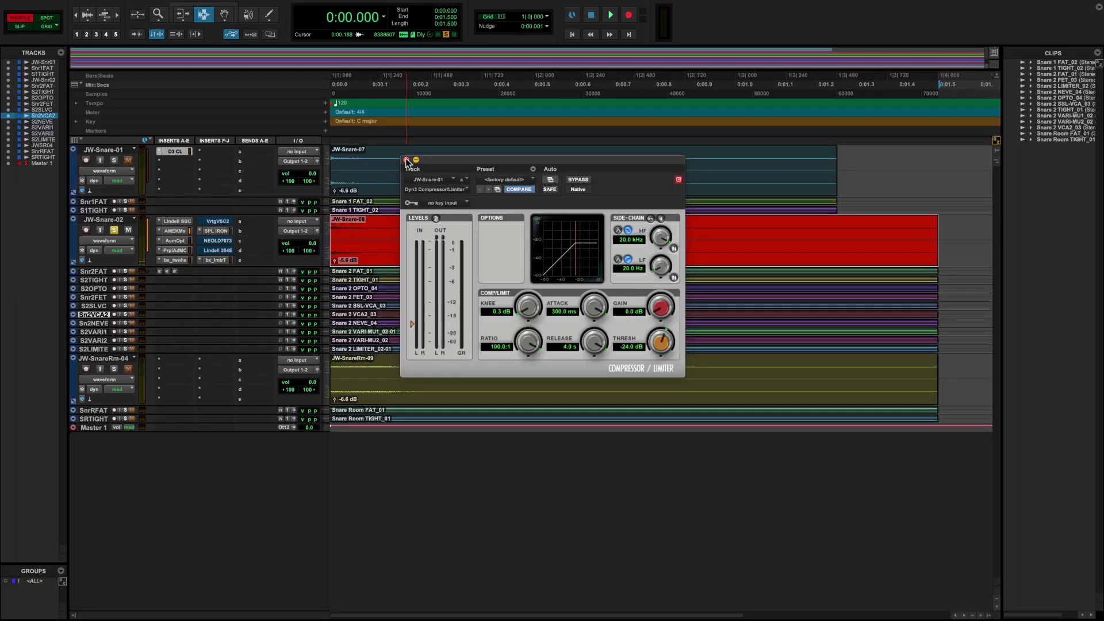
Swap the Dyn3 window for the bx_townhouse compressor on JW-Snare-02, nudged slightly left
left_click(406, 158)
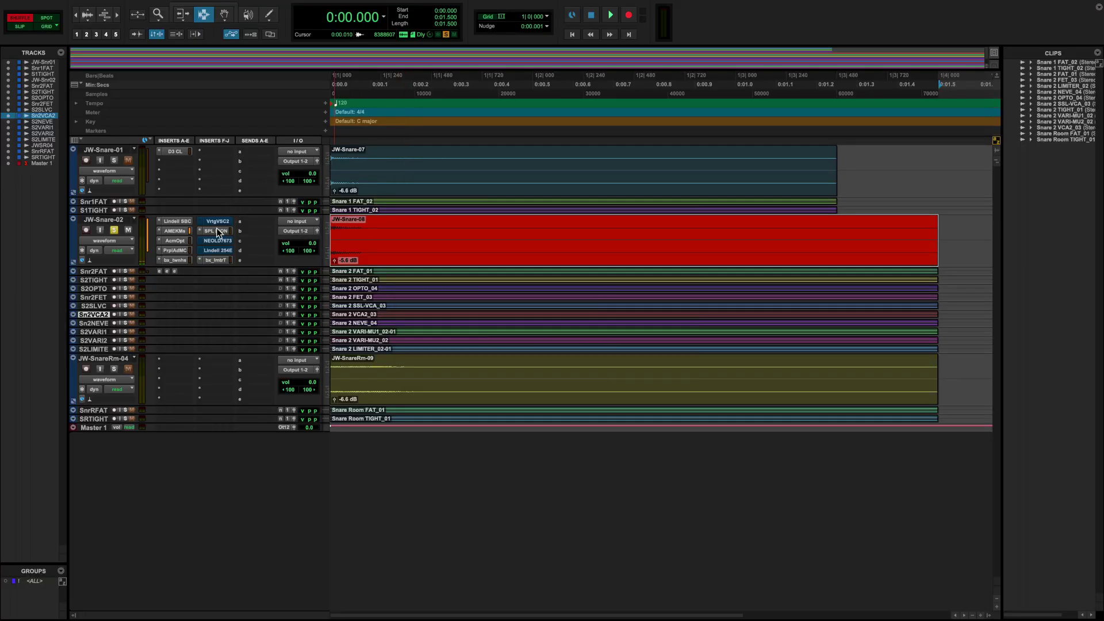
left_click(173, 261)
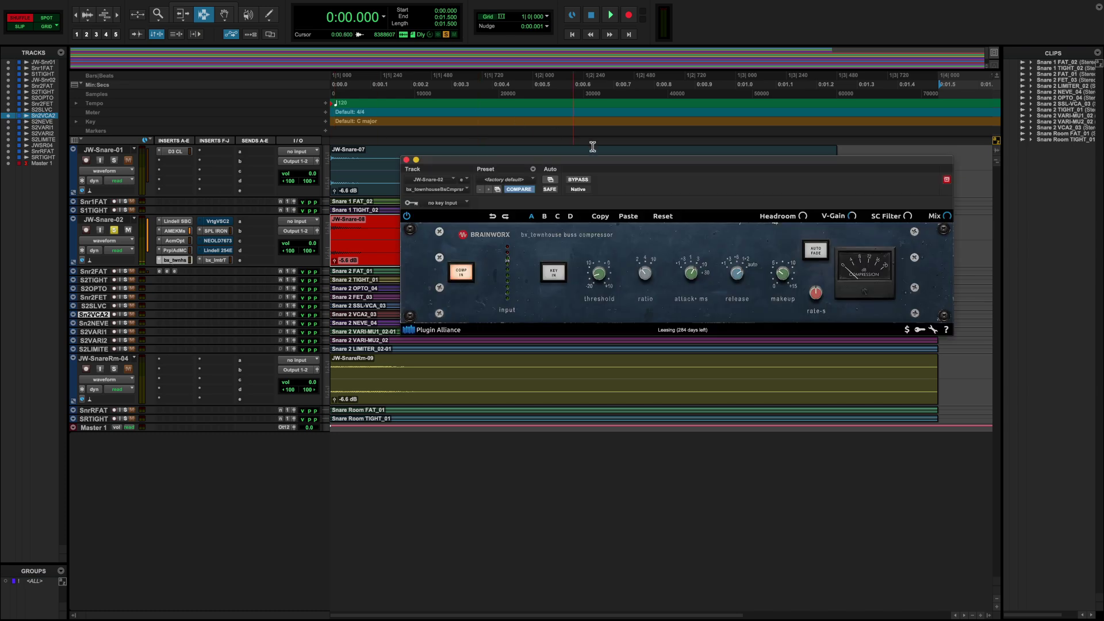
left_click_drag(619, 161, 580, 167)
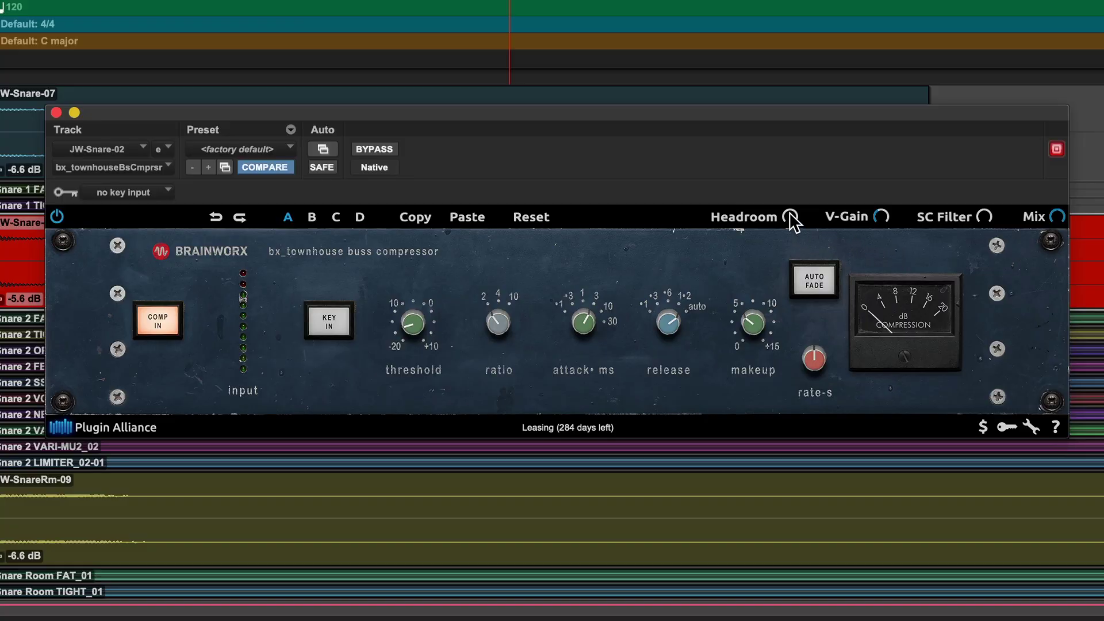
Set bx_townhouse headroom to -12.0 dB, ratio 4 and attack 1, leaving release on auto
mouse_move(791, 220)
left_click_drag(771, 241, 761, 265)
mouse_move(883, 219)
left_click_drag(496, 326, 493, 327)
mouse_move(584, 326)
left_mouse_down()
mouse_move(569, 362)
mouse_move(582, 315)
mouse_move(579, 330)
left_mouse_up()
left_click(670, 325)
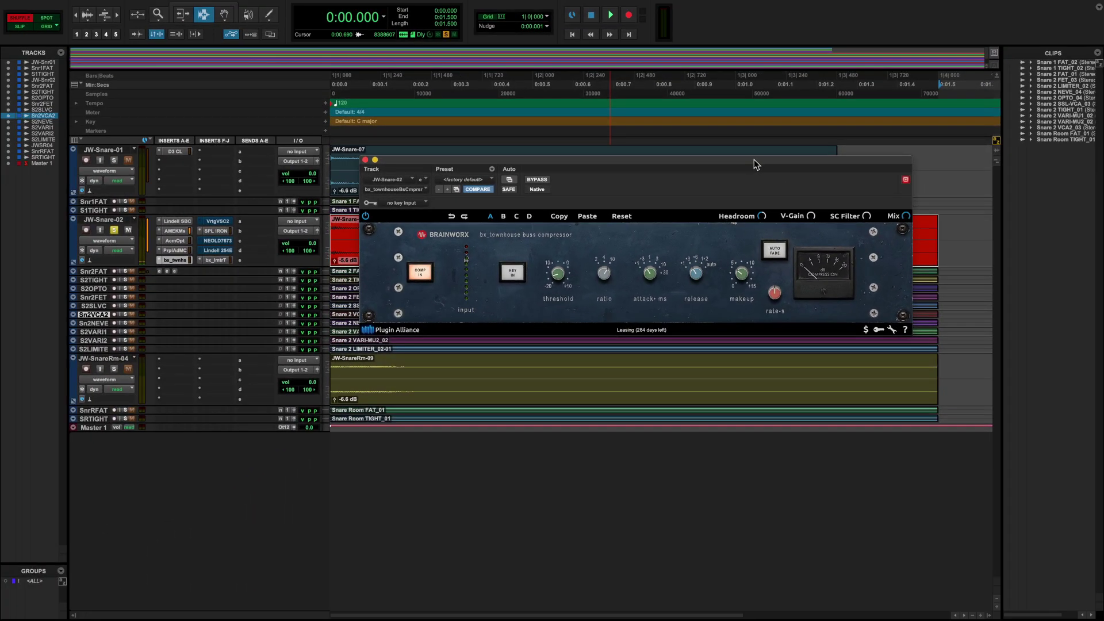
Move the bx_townhouse window to the top of the screen to reveal the snare tracks
left_click_drag(753, 160, 826, 4)
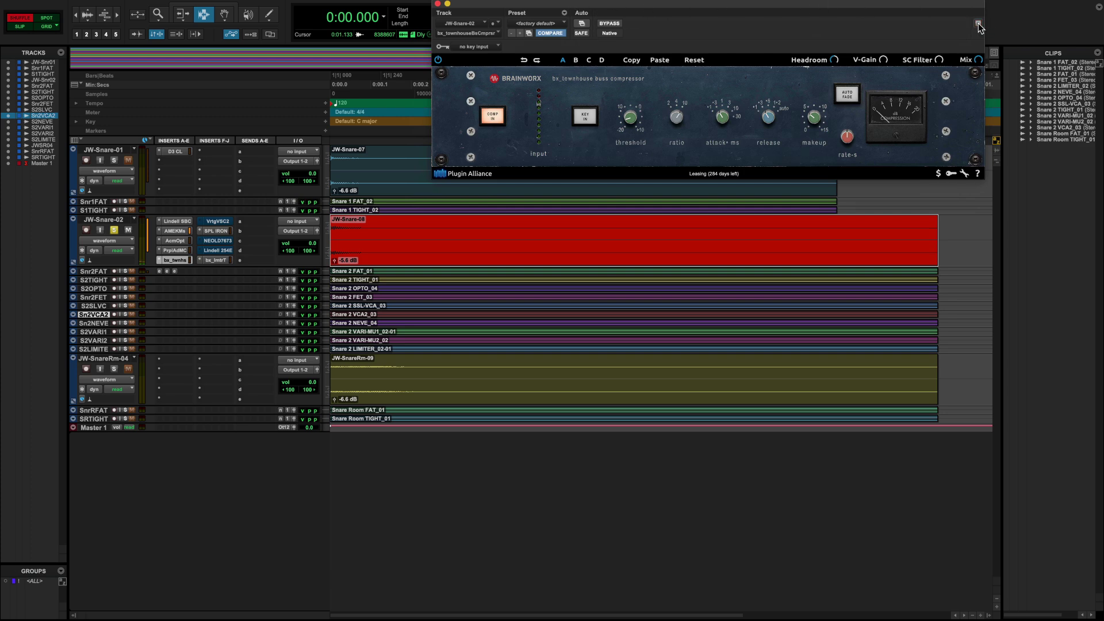
Open the Lindell SBC and Vertigo VSC-2 inserts on JW-Snare-02, arranging both windows lower down
left_click(176, 222)
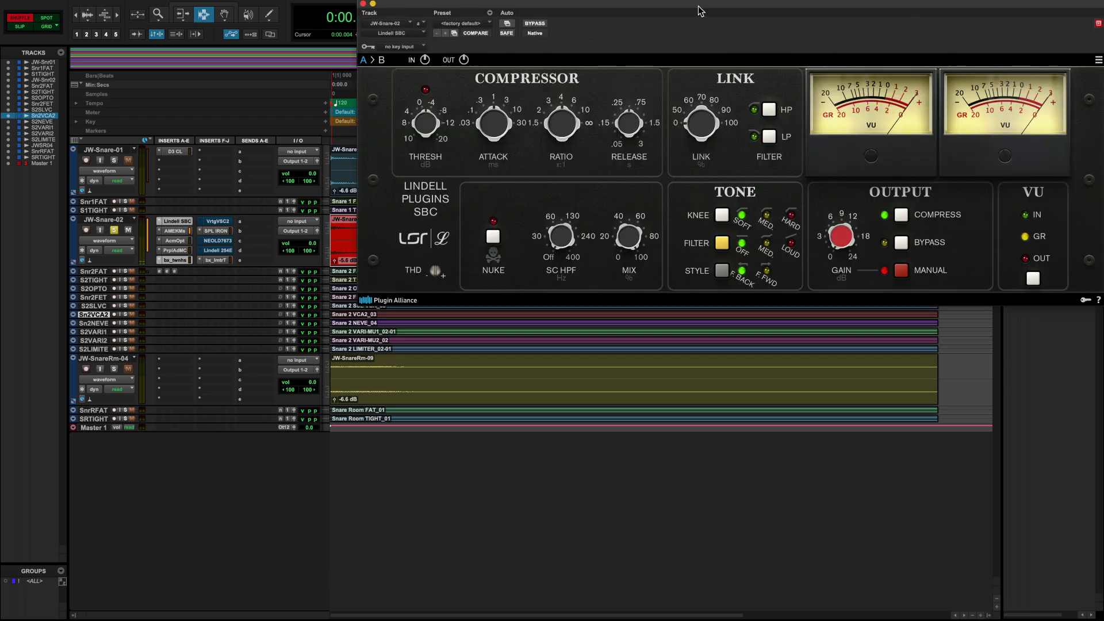
left_click_drag(698, 5, 679, 185)
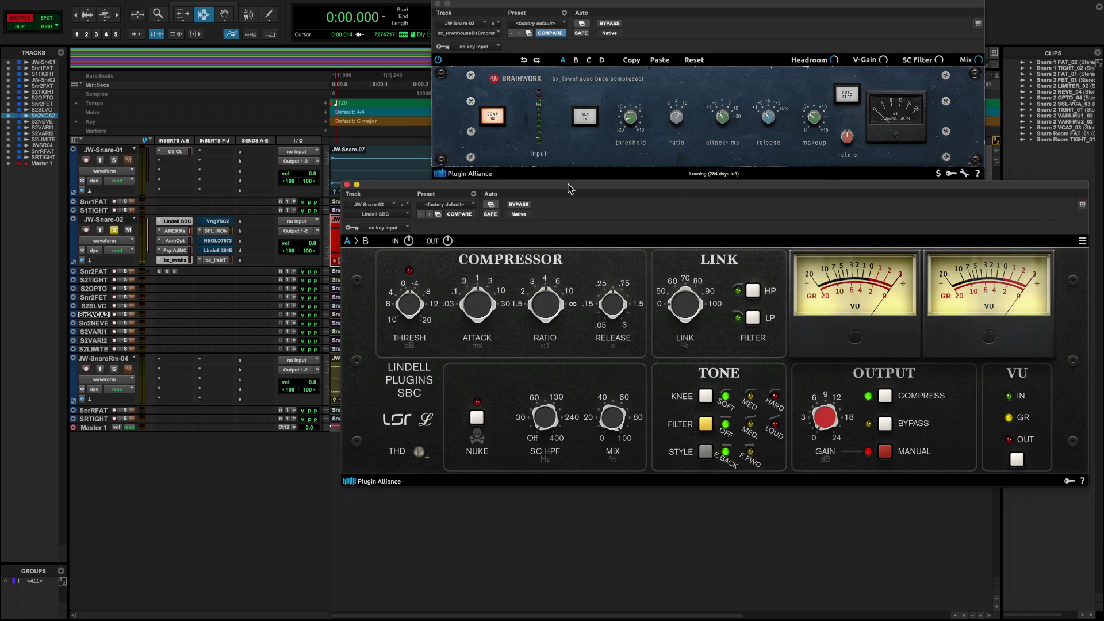
left_click(220, 223)
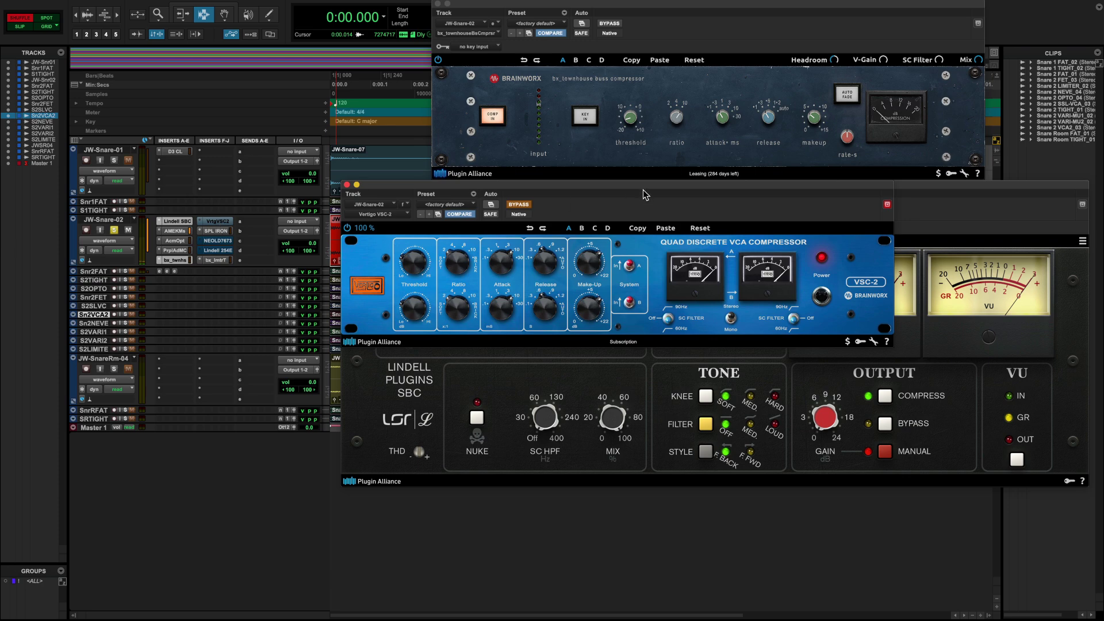
left_click_drag(642, 189, 650, 458)
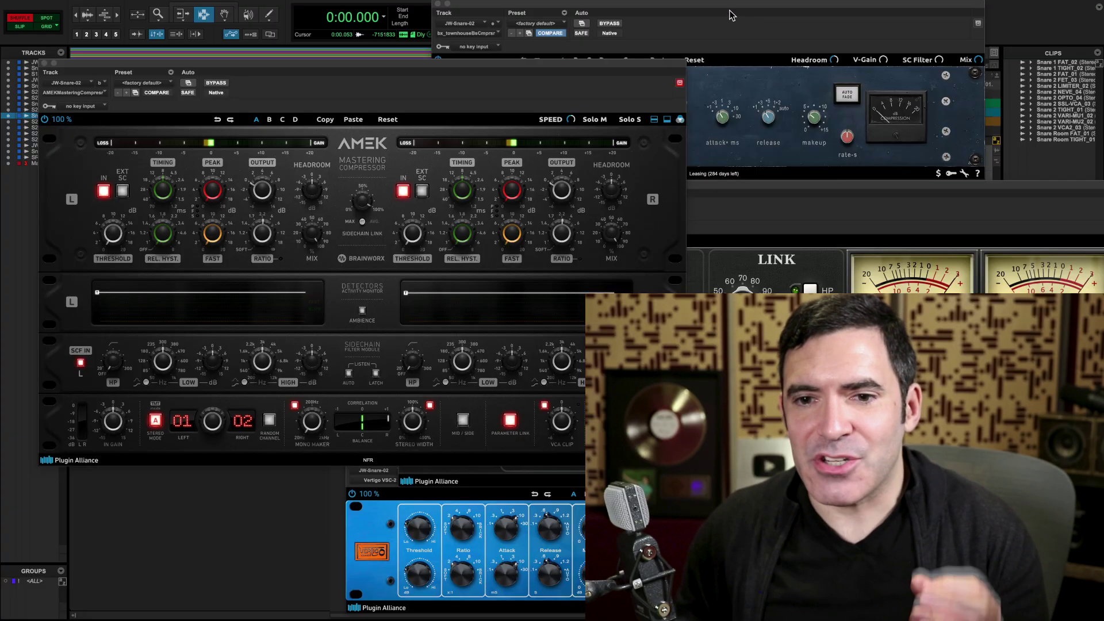
Bring the bx_townhouse compressor window back to the front
left_click(732, 13)
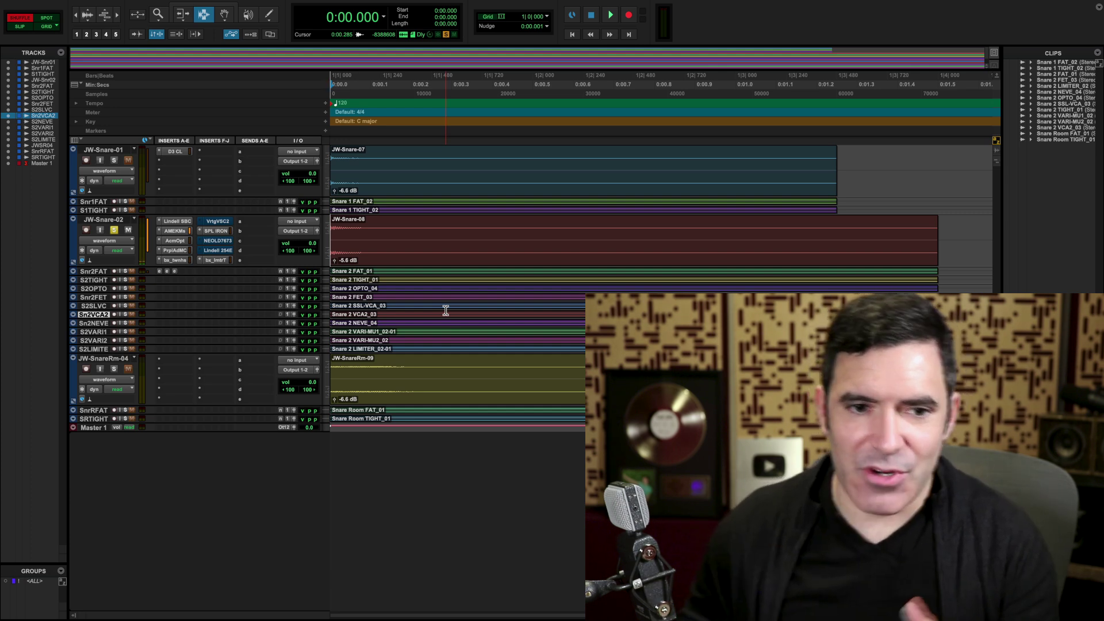
Open the Acme Opticom XLA-3 insert on JW-Snare-02
left_click(183, 244)
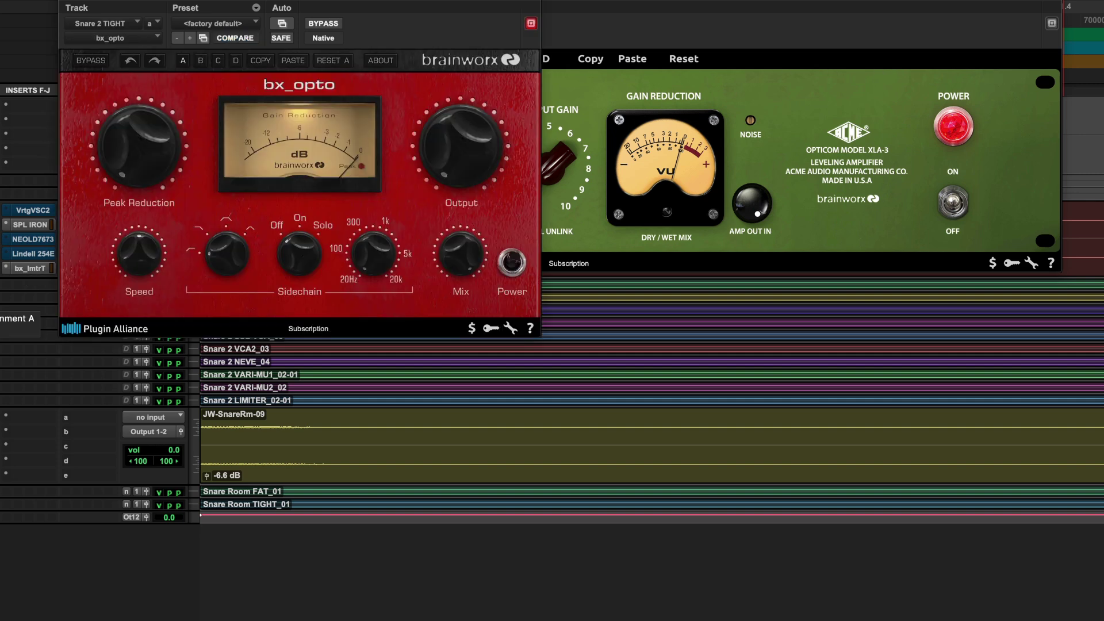
left_click_drag(427, 8, 423, 278)
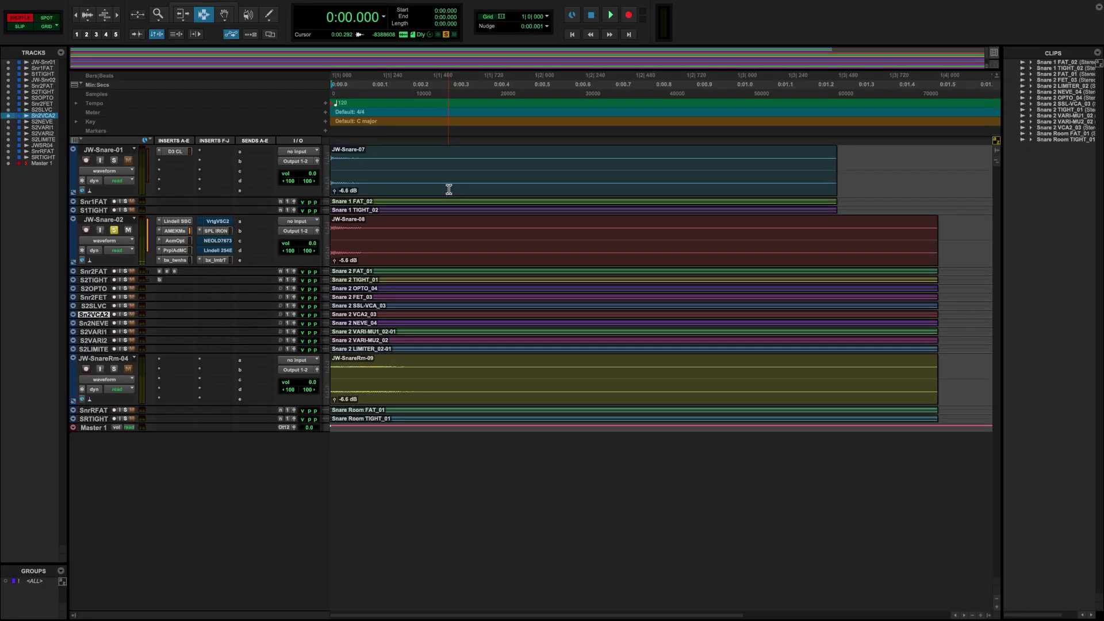
left_click(175, 250)
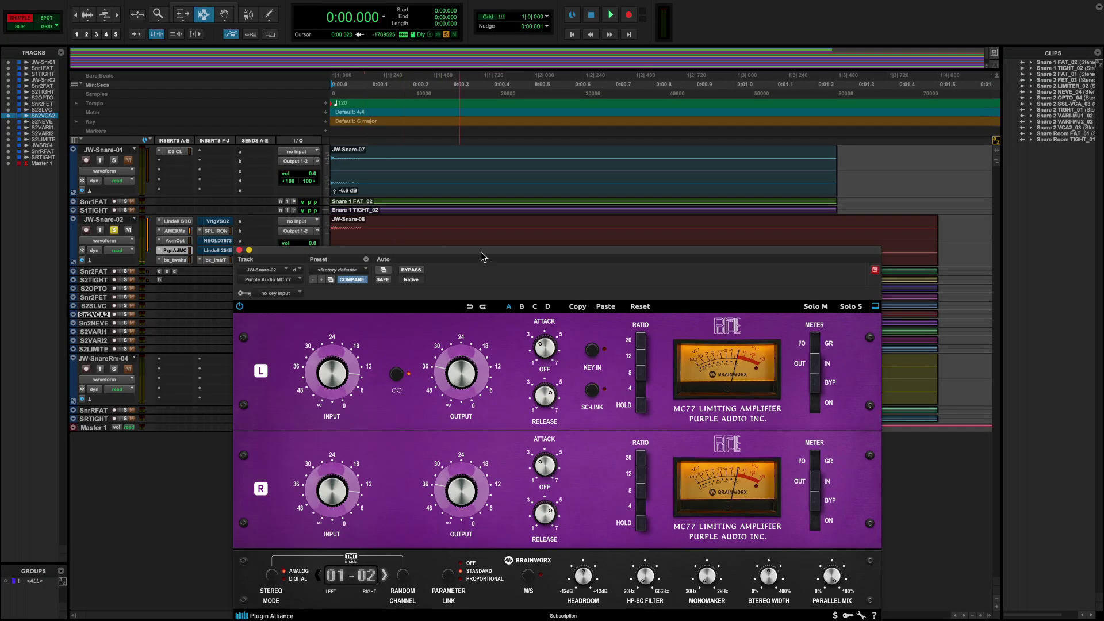
left_click_drag(481, 257, 501, 162)
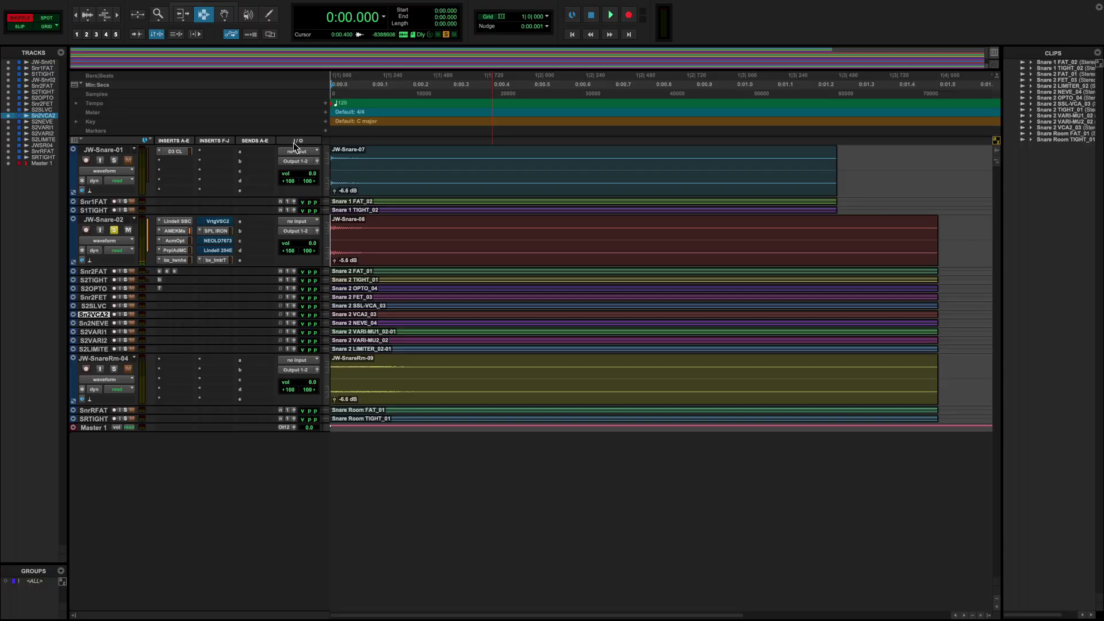
Open SPL IRON and NEOLD V76U73 on JW-Snare-02, placing SPL IRON right and NEOLD left
left_click(220, 230)
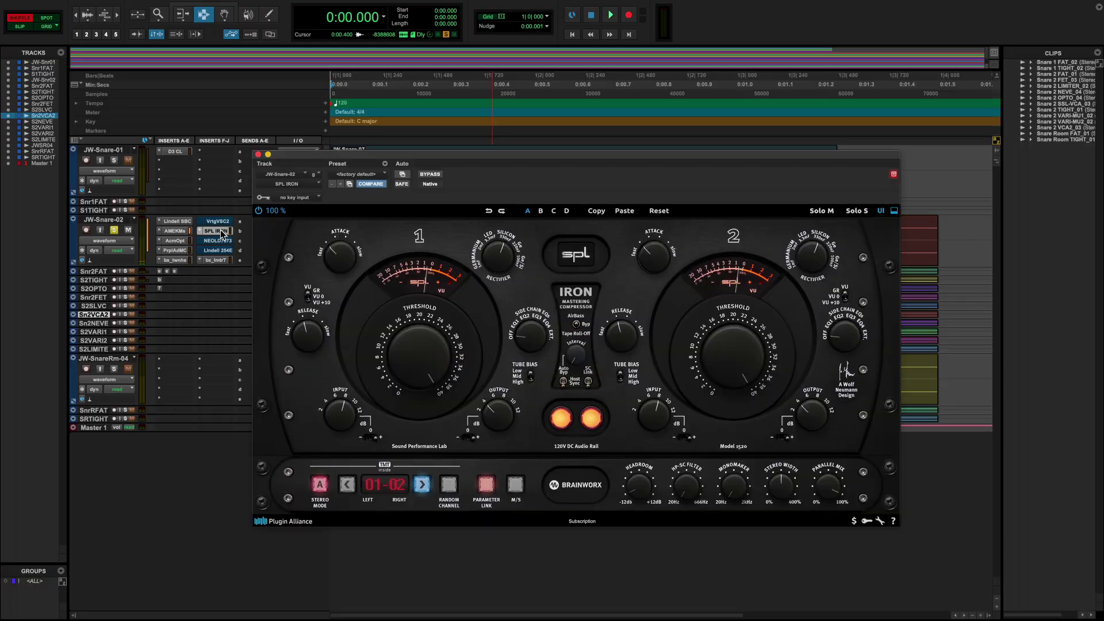
left_click_drag(455, 157, 563, 143)
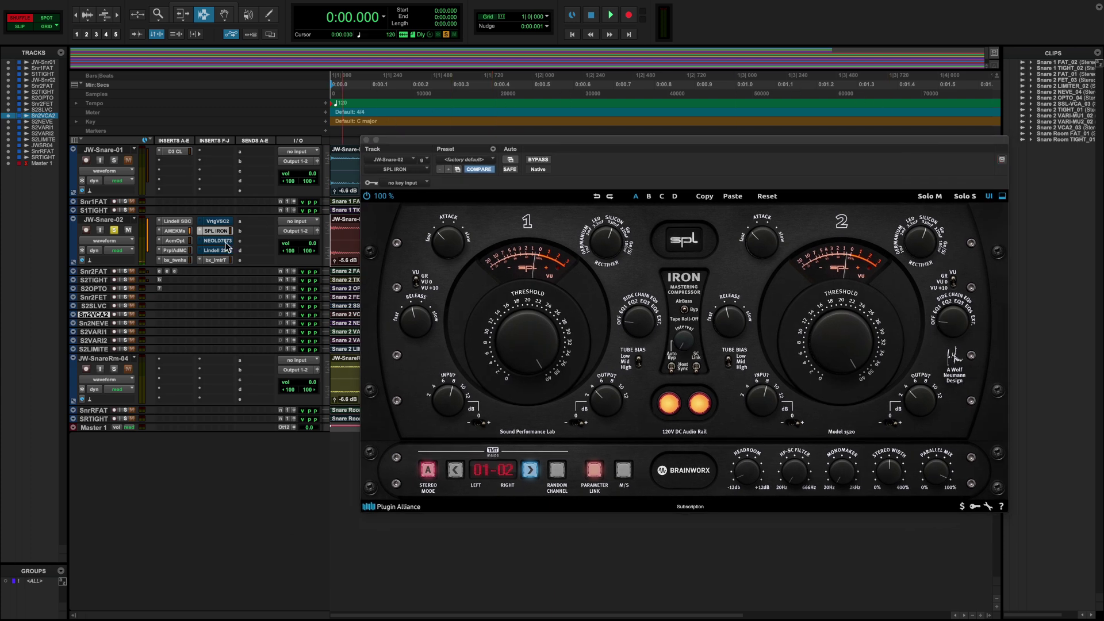
left_click(217, 241)
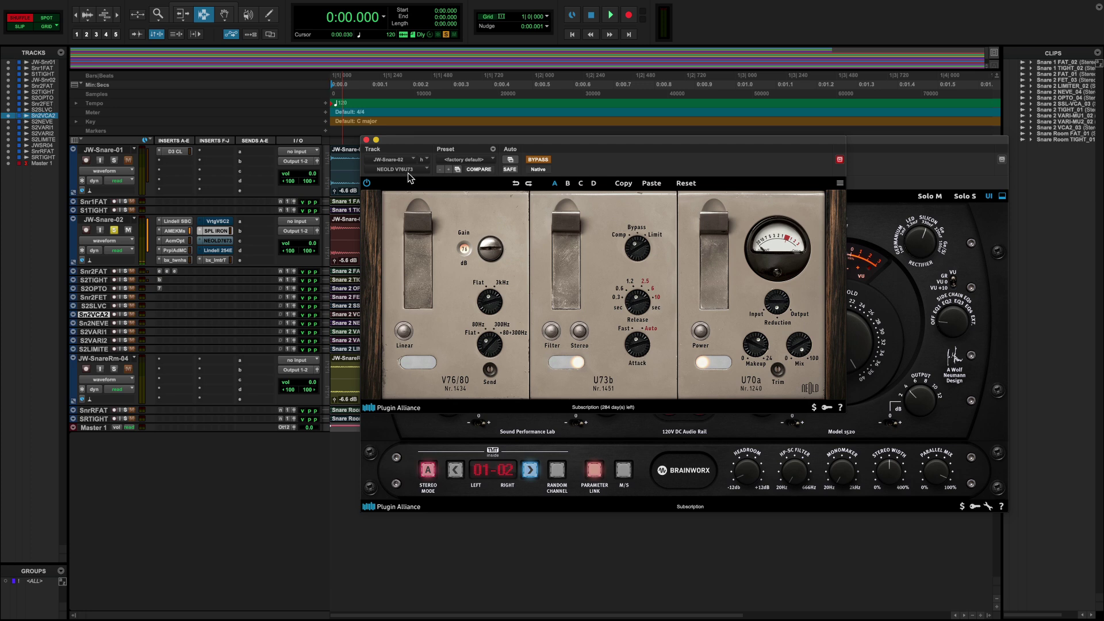
left_click_drag(615, 147, 272, 173)
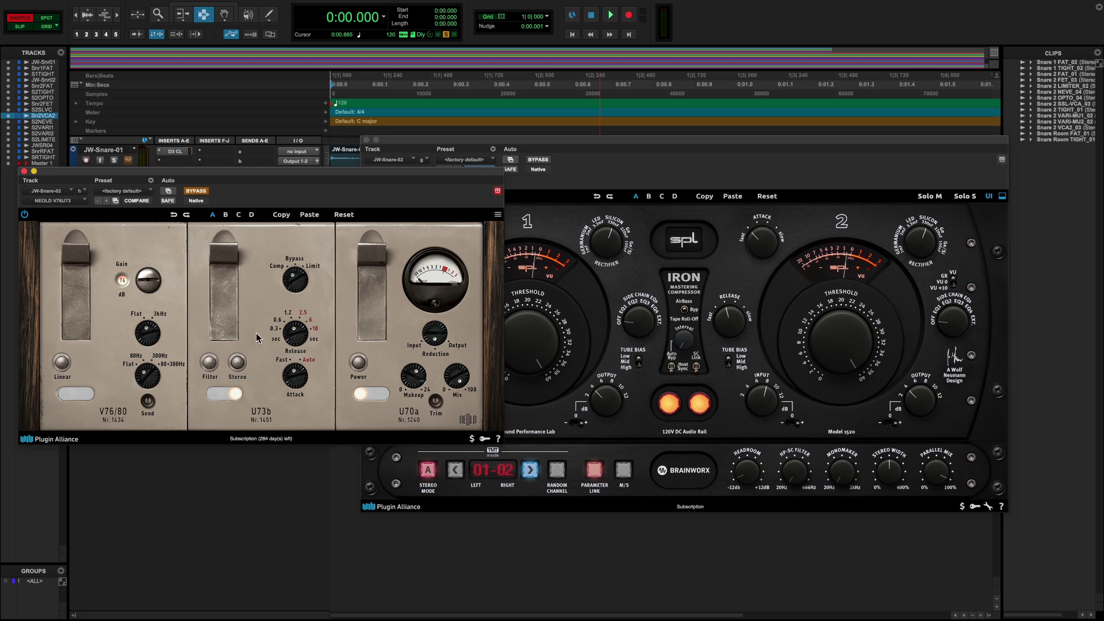
Bring the SPL IRON window forward and shift it slightly right
left_click_drag(567, 136, 608, 133)
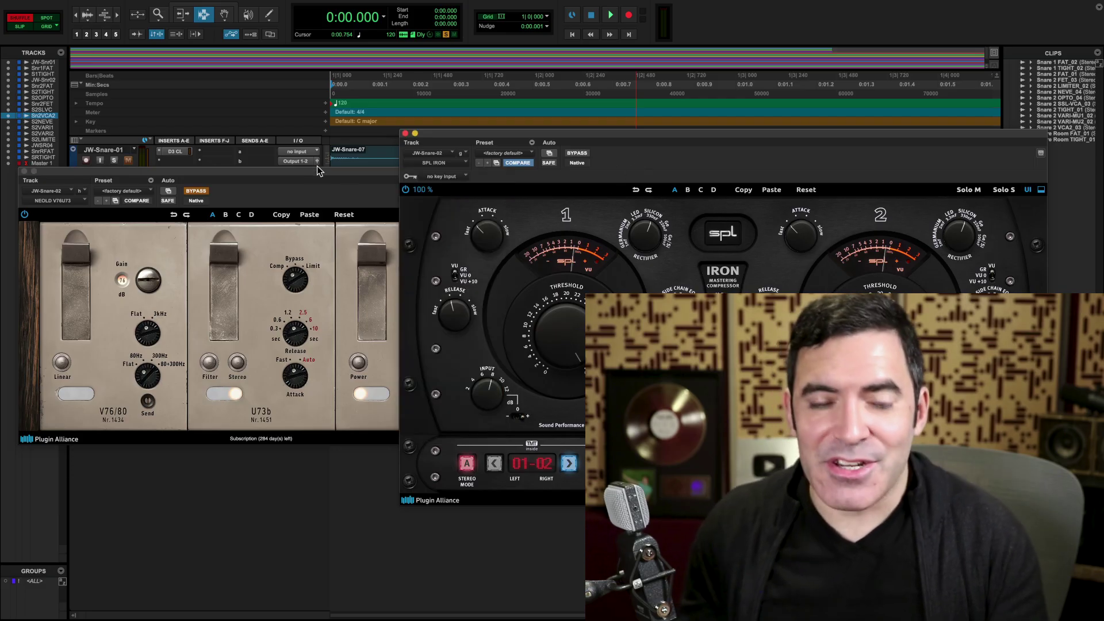
Bring the NEOLD V76/U73b compressor window to the front
left_click(318, 171)
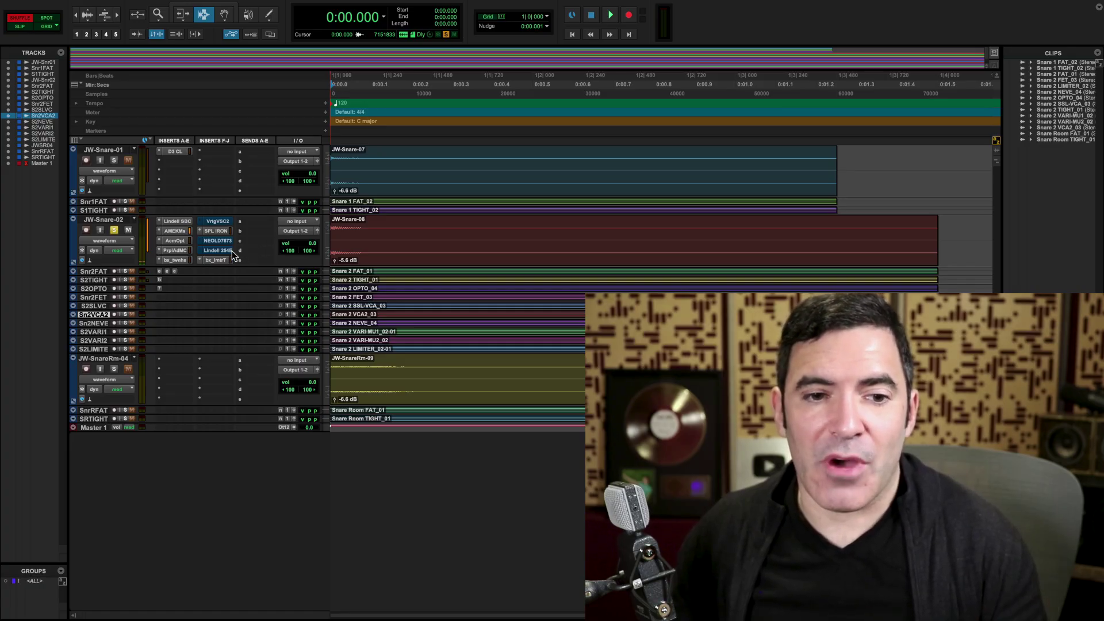
Open the Lindell insert on JW-Snare-02, move the Lindell MBC window aside, then open LISA on Snare 2 SSL-VCA
left_click(221, 251)
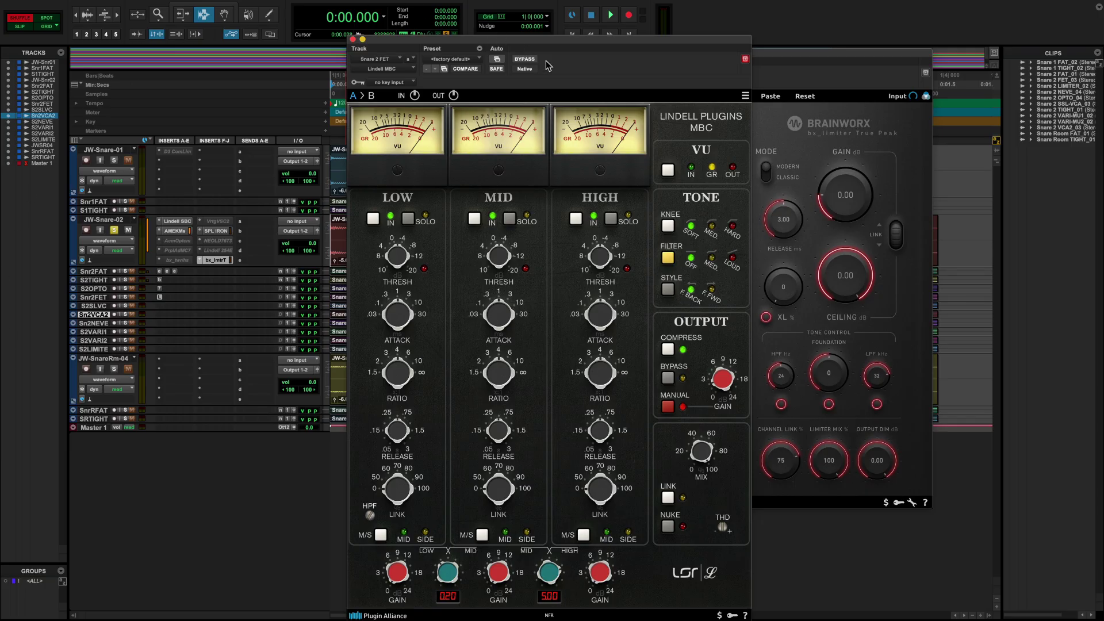
left_click_drag(555, 42, 315, 4)
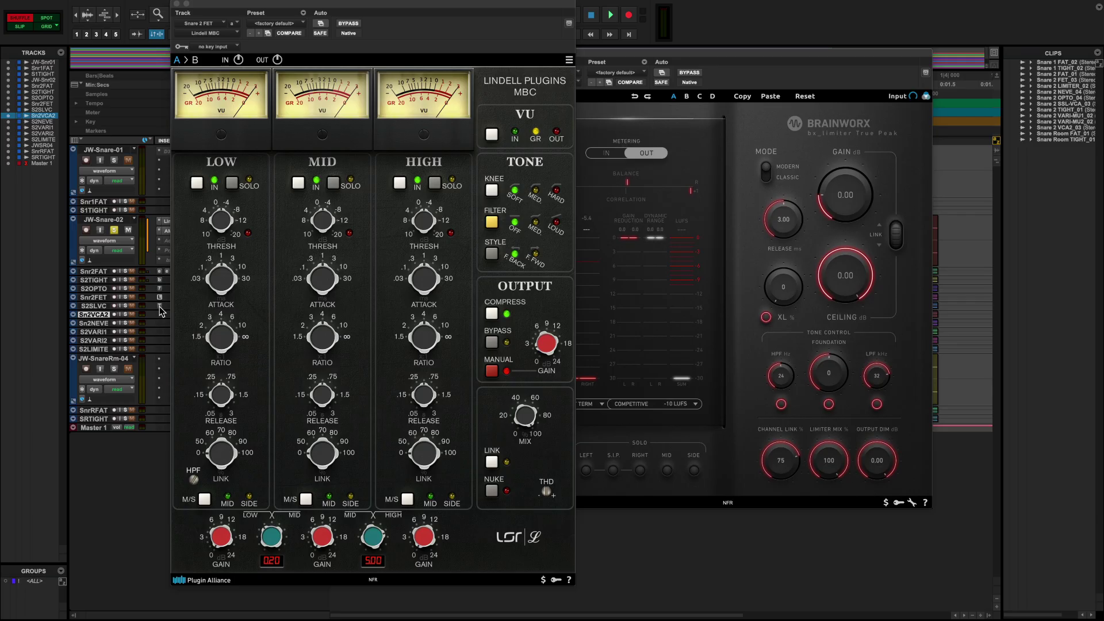
left_click(159, 306)
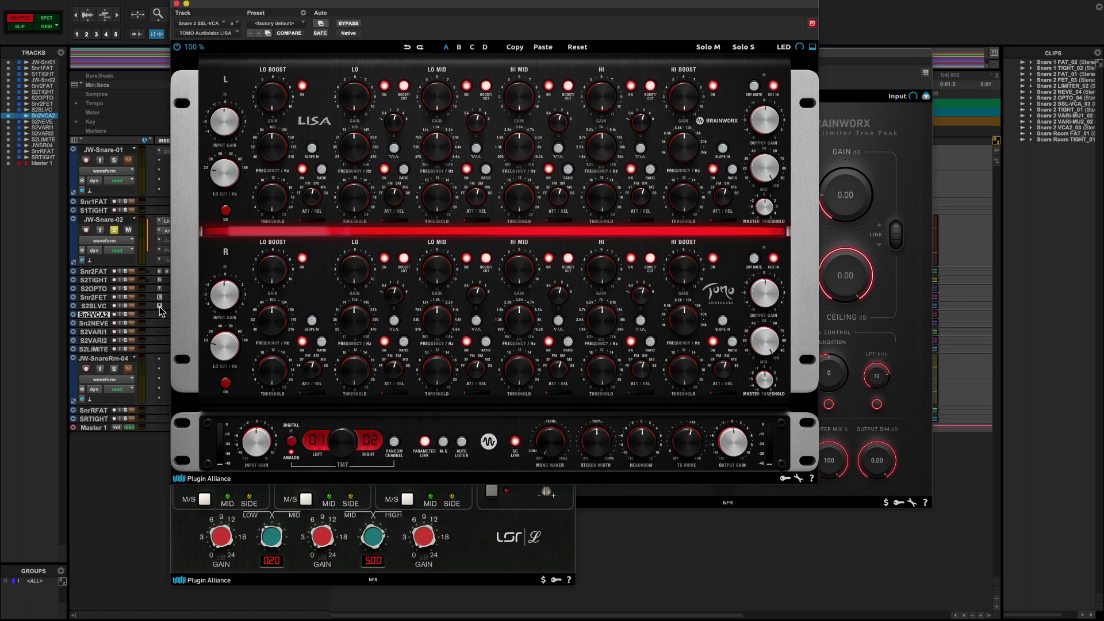